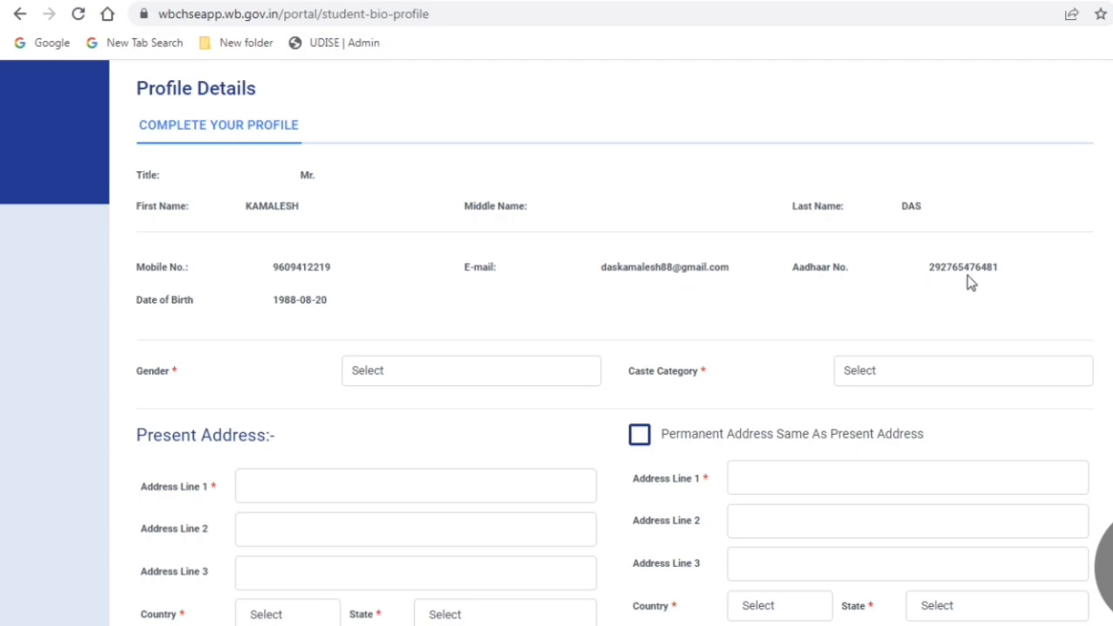
# Step: Set Gender to Male and Caste Category to OBC-B
pyautogui.click(393, 374)
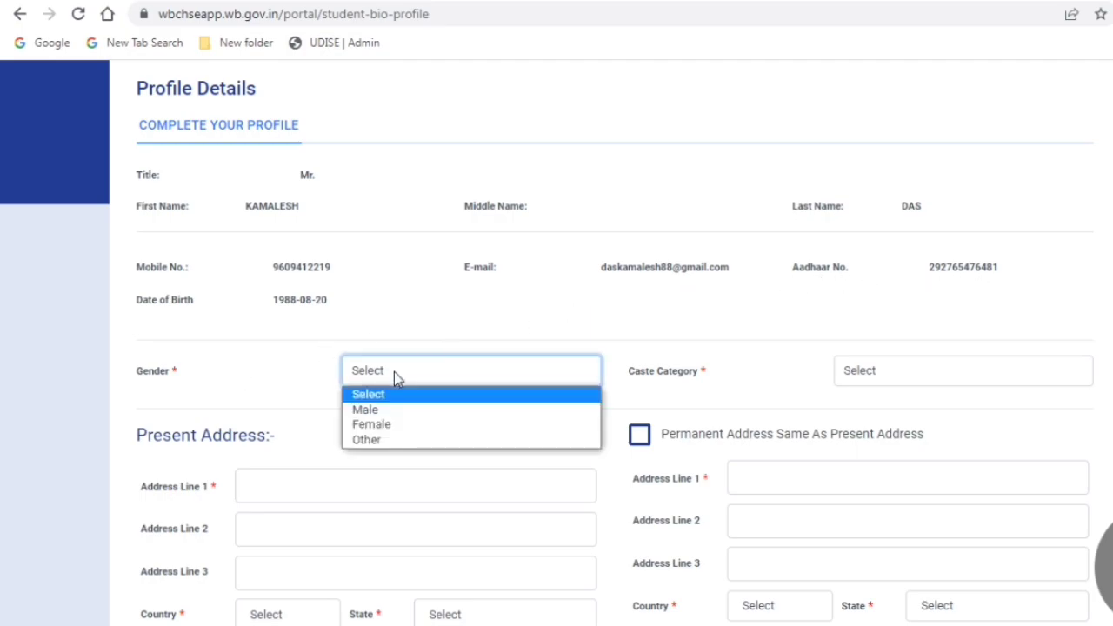
pyautogui.click(389, 408)
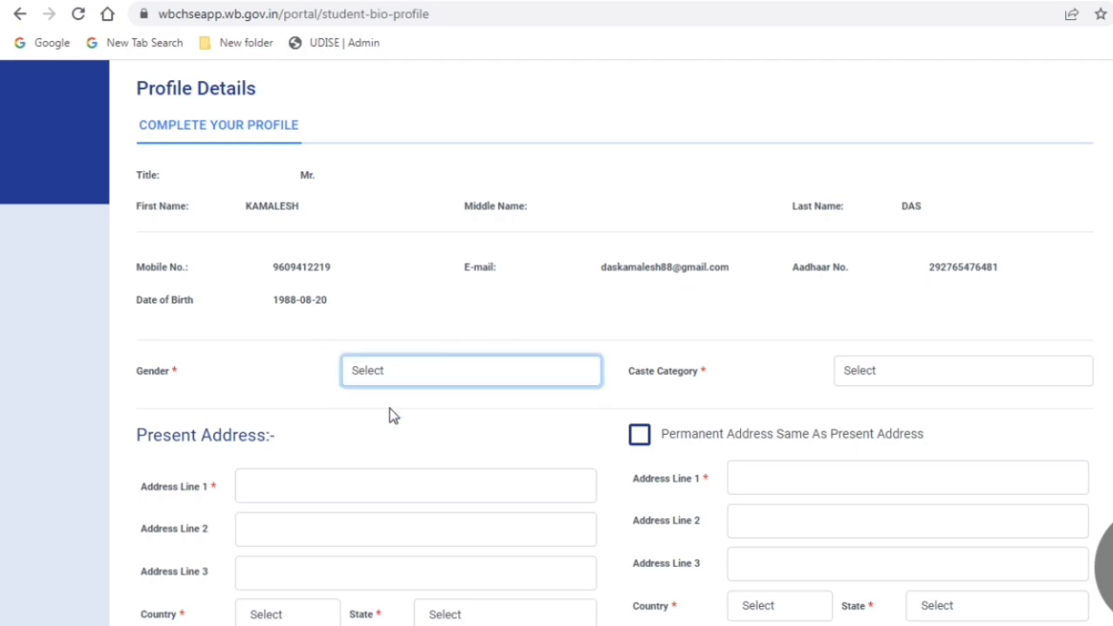
pyautogui.click(899, 370)
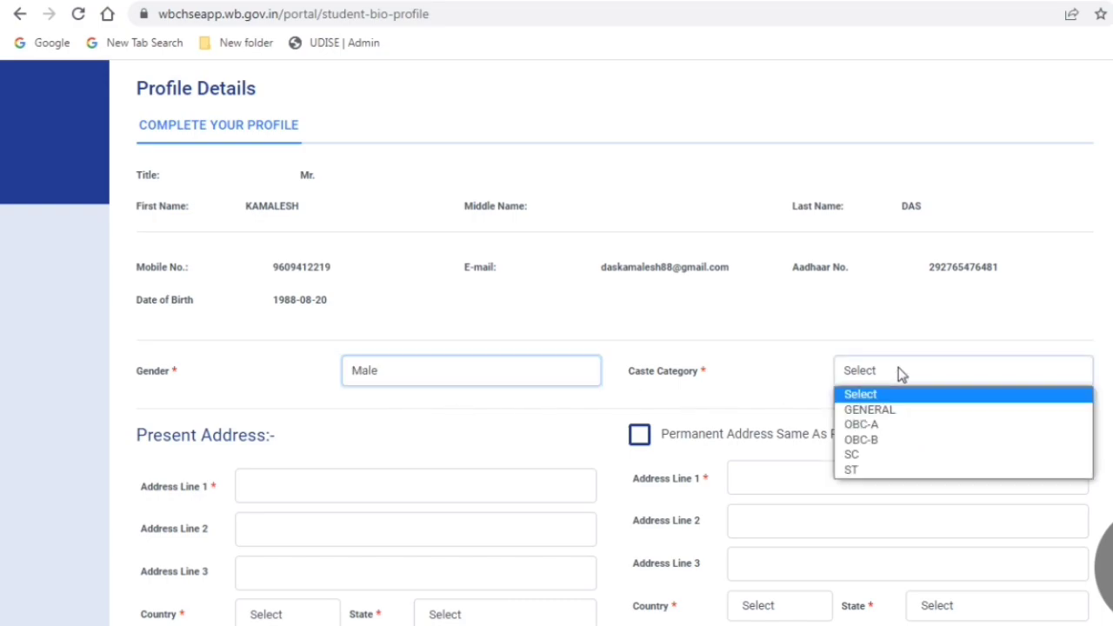
pyautogui.click(887, 440)
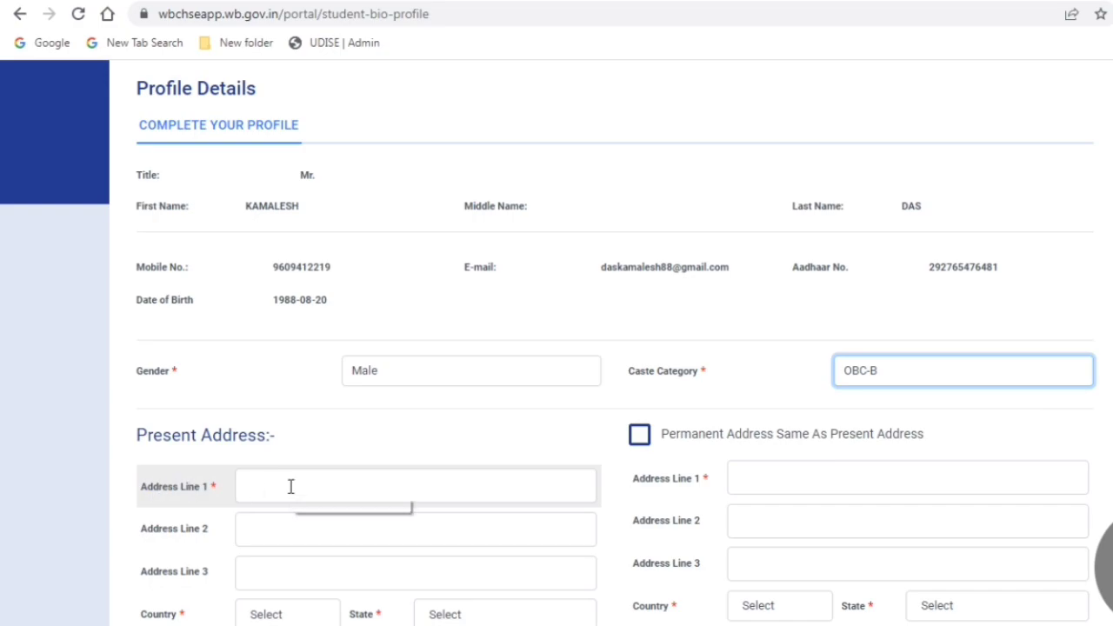
# Step: Enter the student's present address into Address Lines 1, 2 and 3
pyautogui.scroll(-2, 291, 487)
pyautogui.click(274, 308)
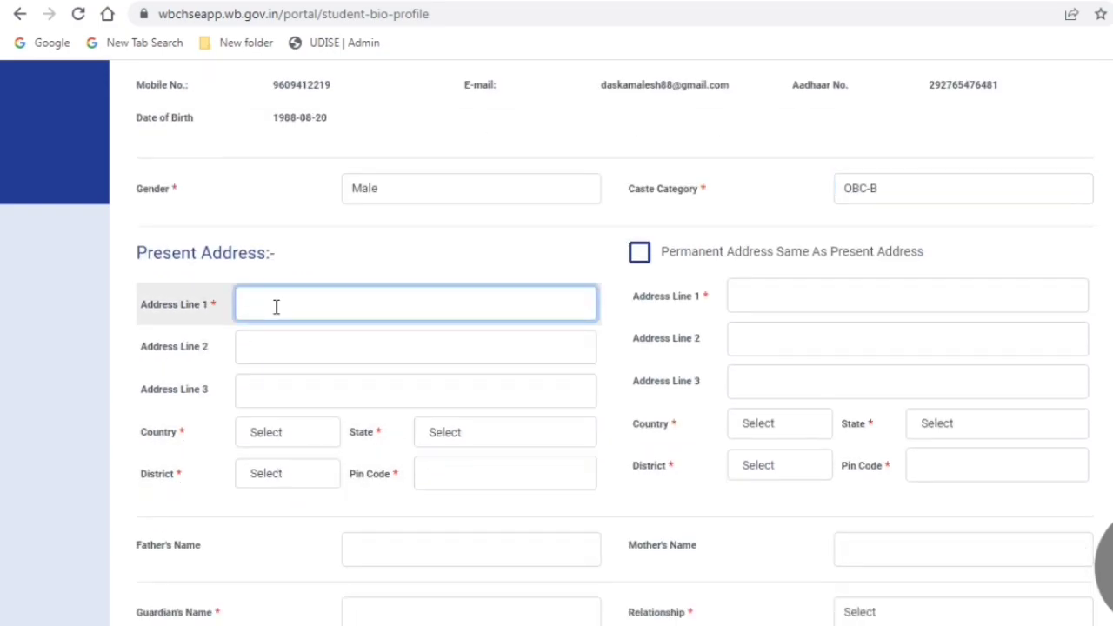
pyautogui.click(279, 350)
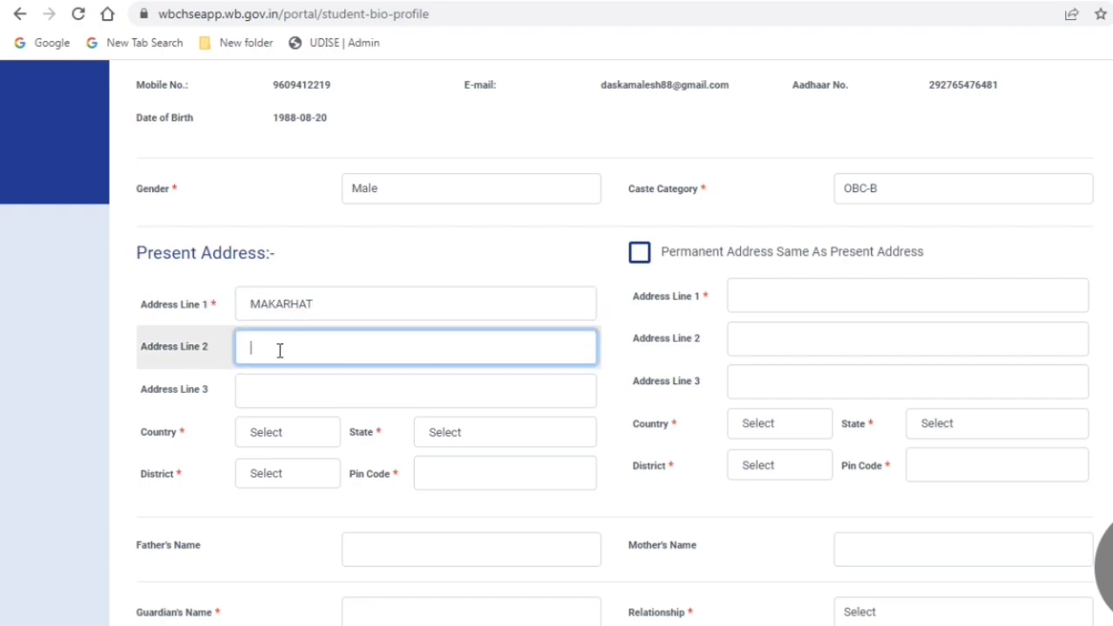
pyautogui.click(290, 390)
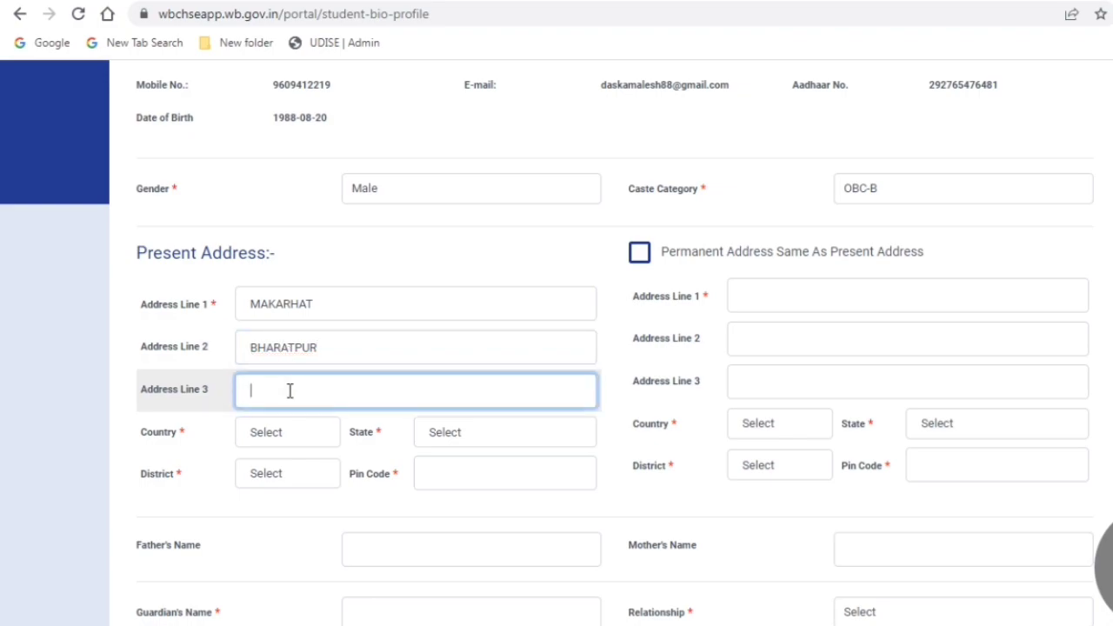
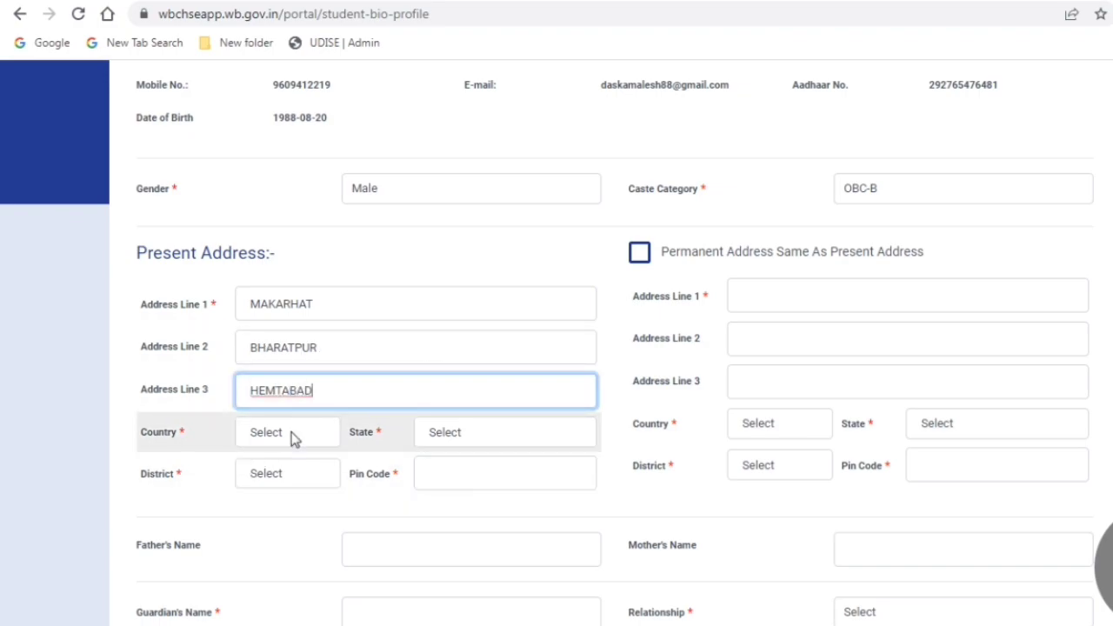
# Step: Set the present address to country India, state West Bengal, district DINAJPUR UTTAR
pyautogui.click(292, 432)
pyautogui.click(269, 474)
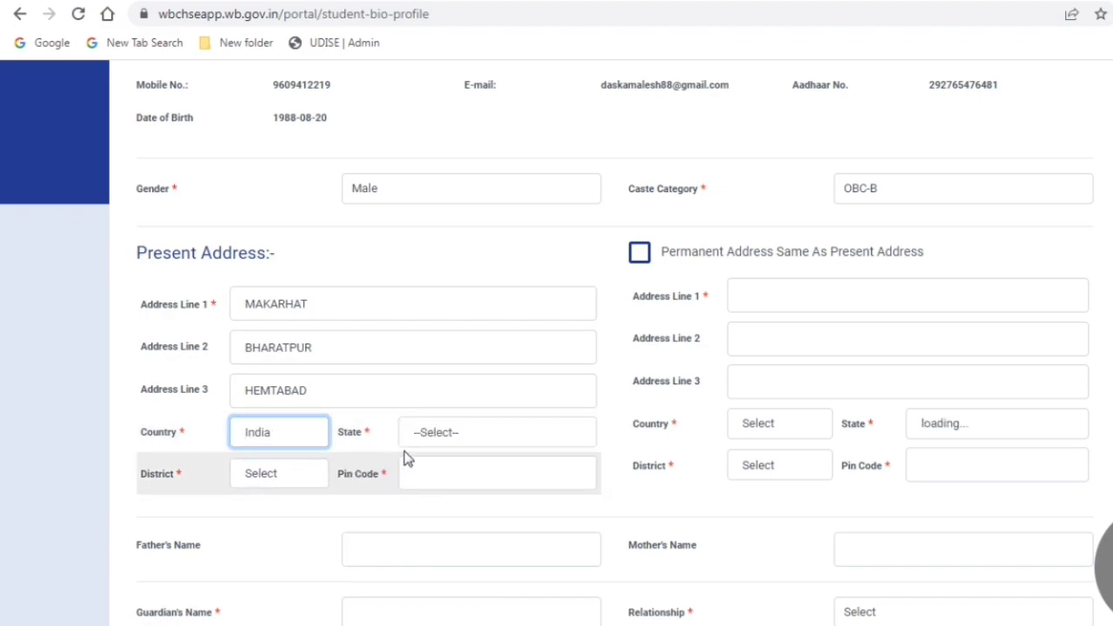
pyautogui.click(452, 432)
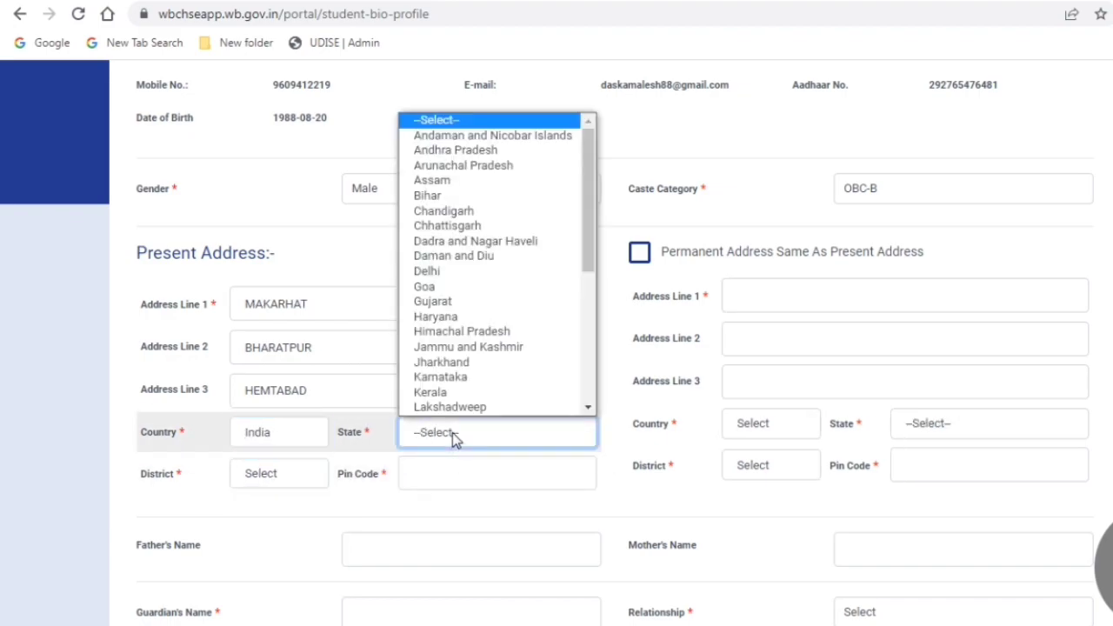
pyautogui.press('w')
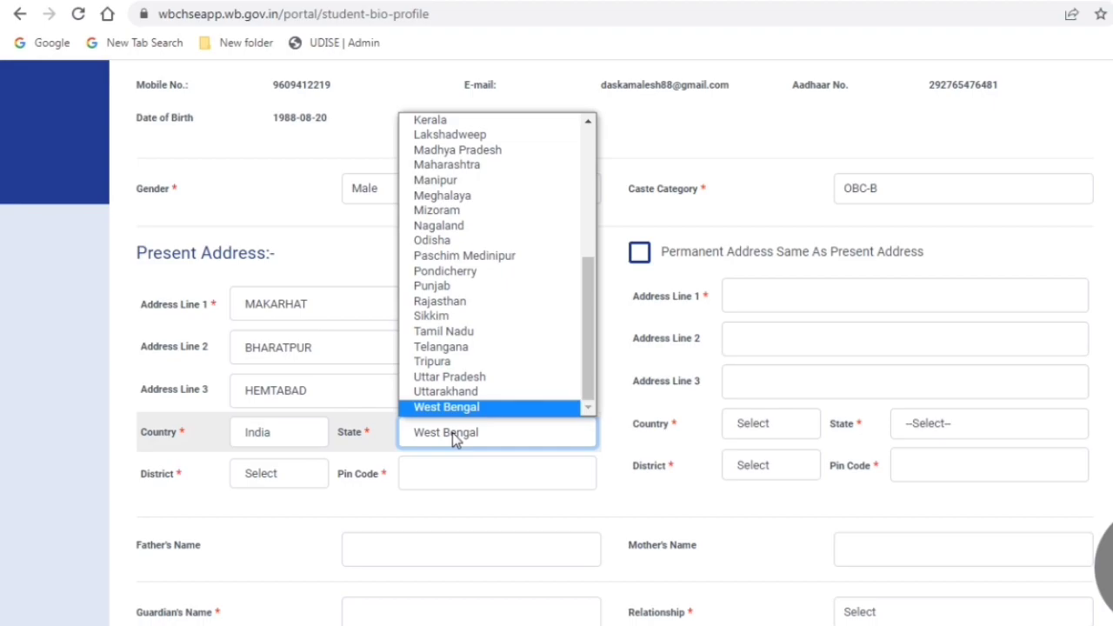
pyautogui.press('Return')
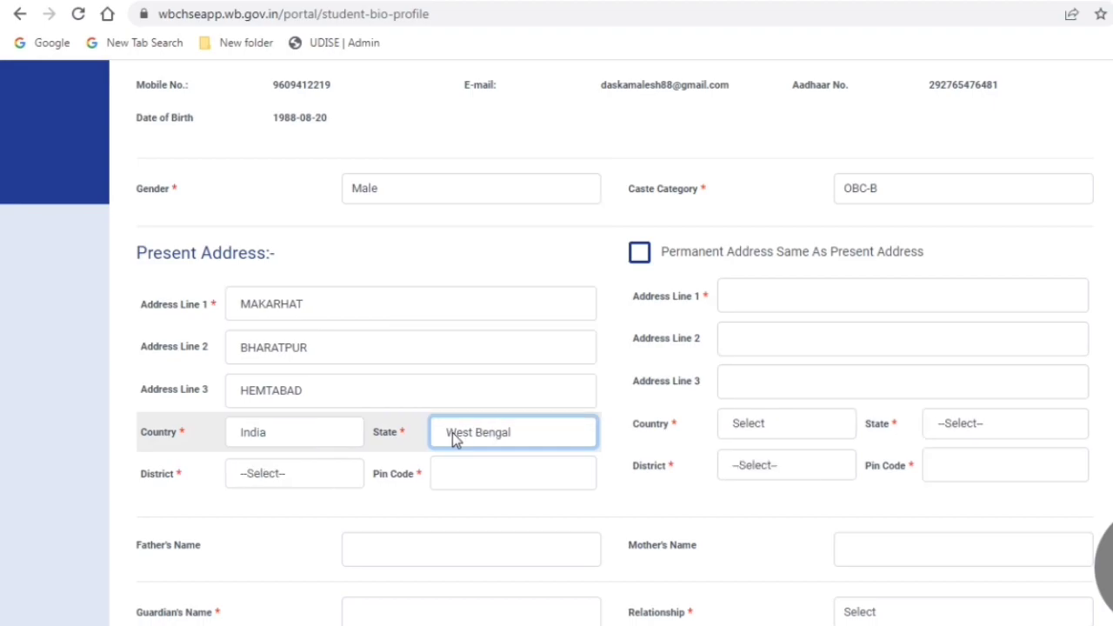
pyautogui.click(293, 480)
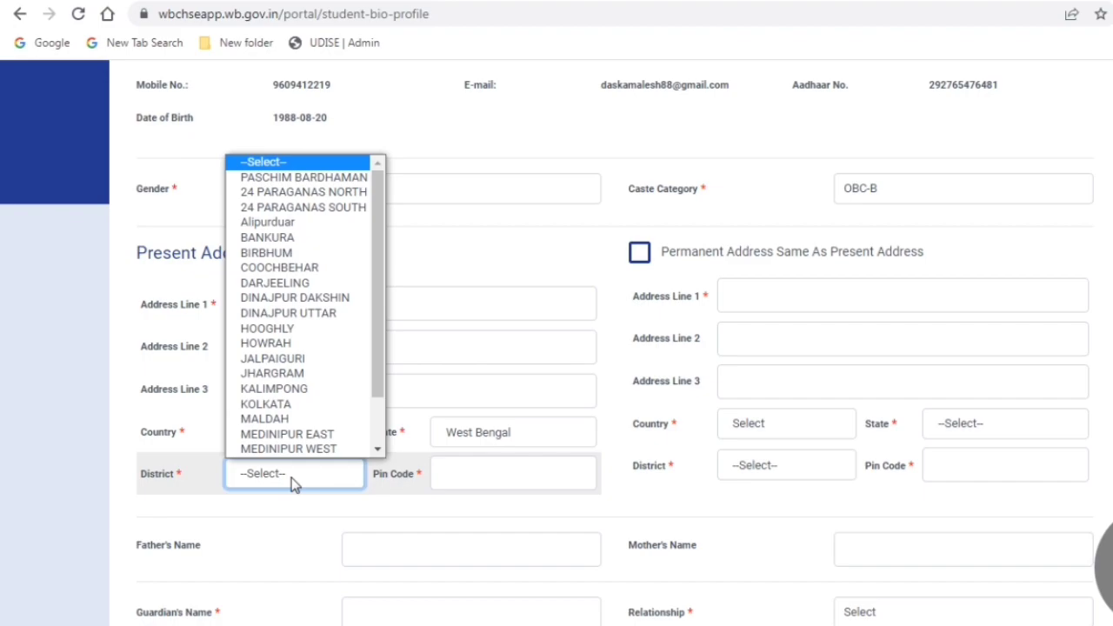
pyautogui.press('n')
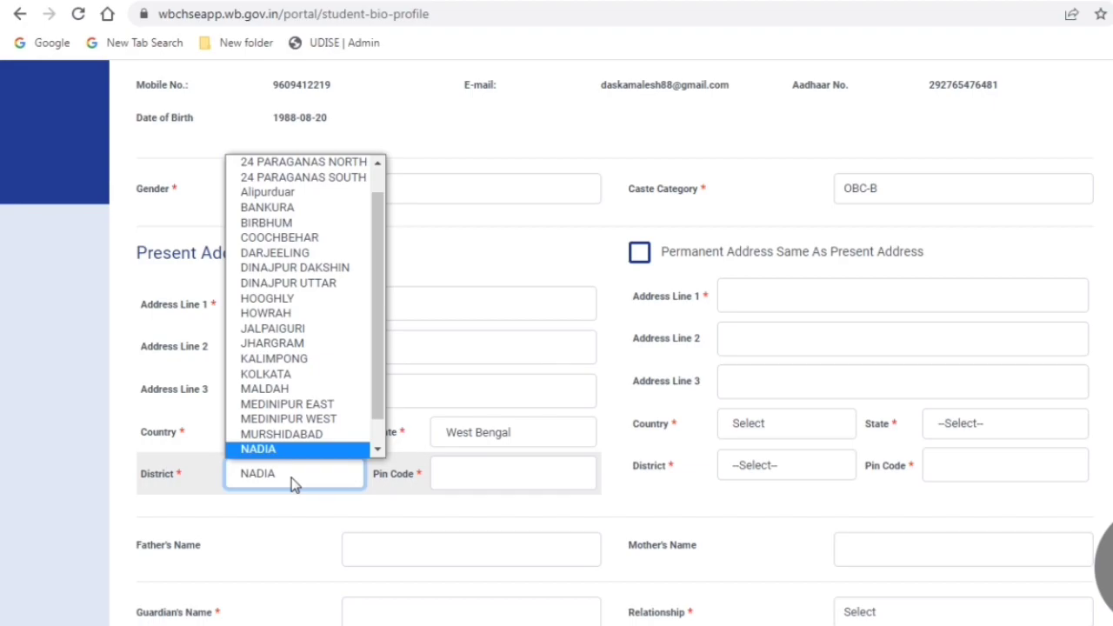
pyautogui.click(284, 283)
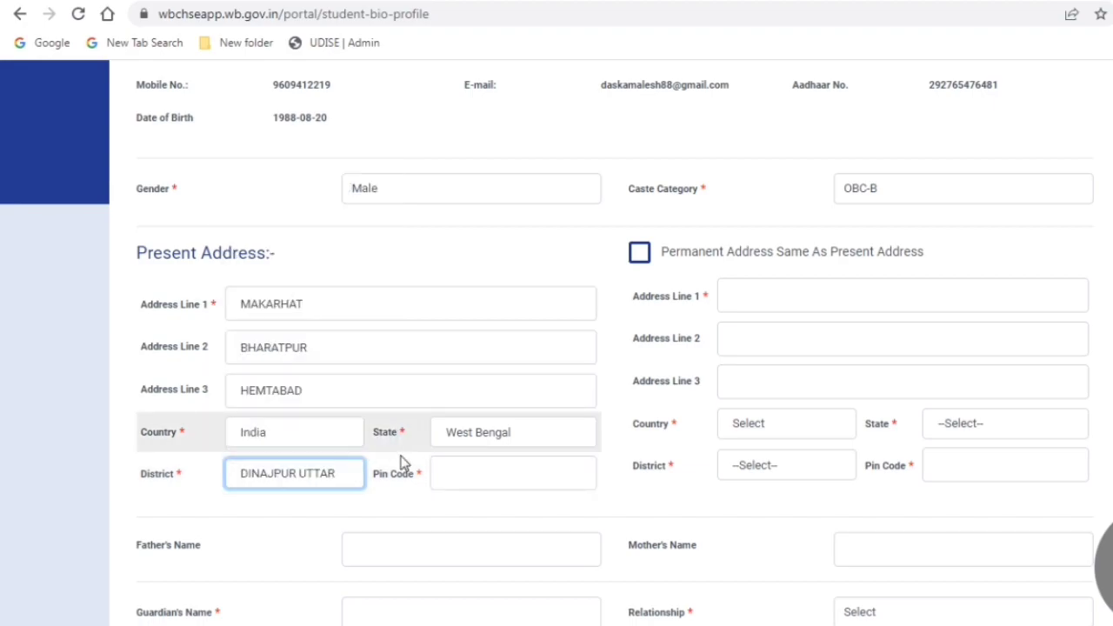
# Step: Enter the present-address pin code, correcting its last digits
pyautogui.click(479, 474)
pyautogui.write('733')
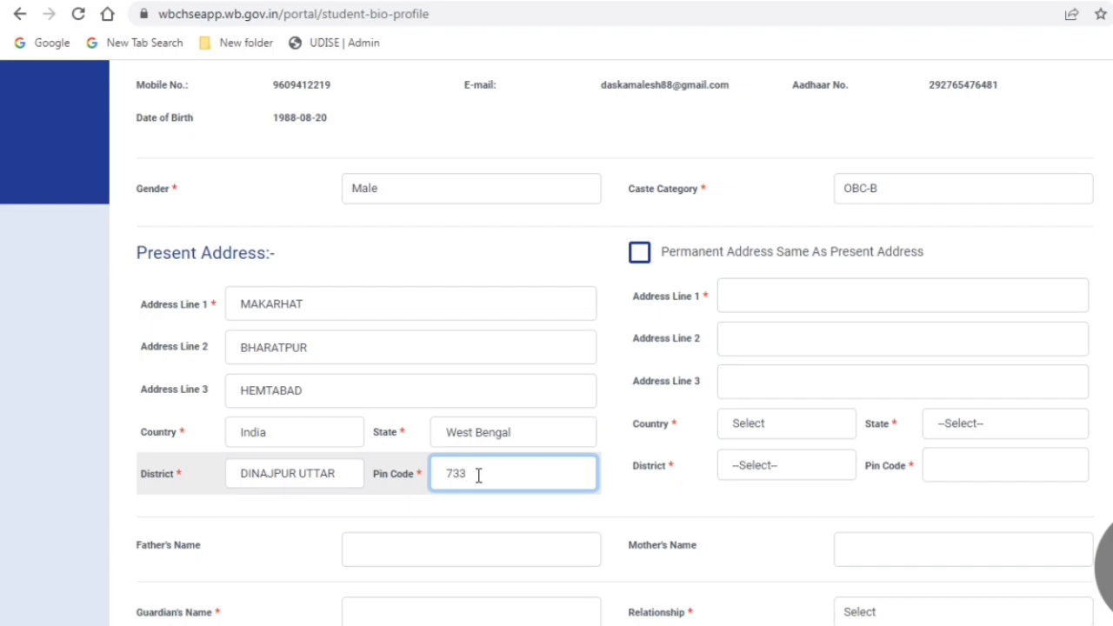
pyautogui.write('202')
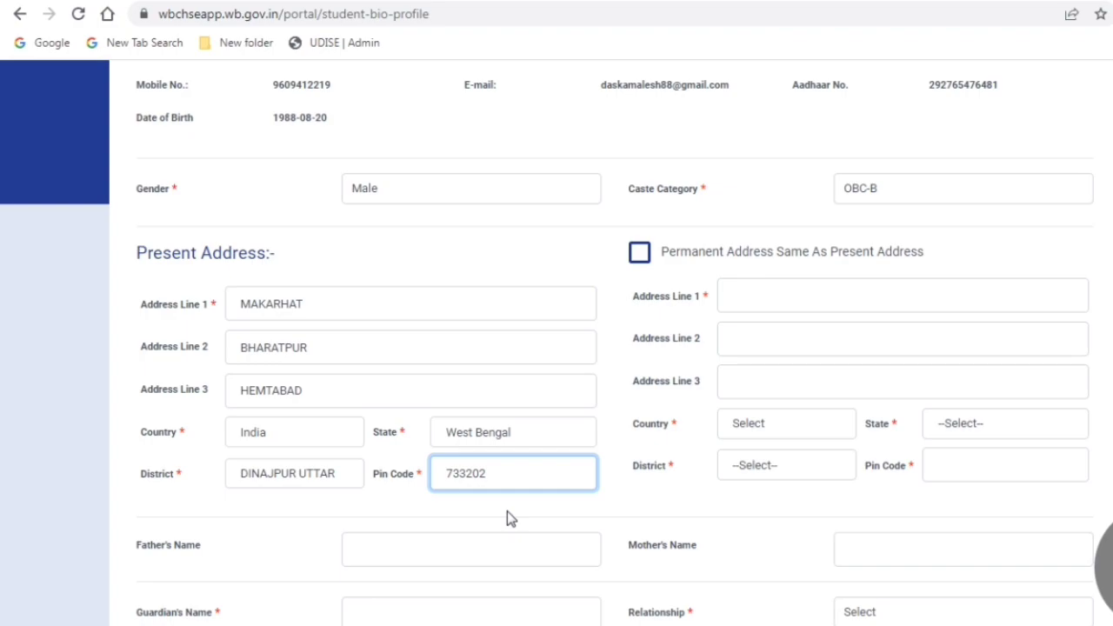
pyautogui.press('BackSpace')
pyautogui.press('BackSpace')
pyautogui.press('BackSpace')
pyautogui.write('156')
# Step: Copy the present address to permanent, then enter the father's and mother's names
pyautogui.click(640, 252)
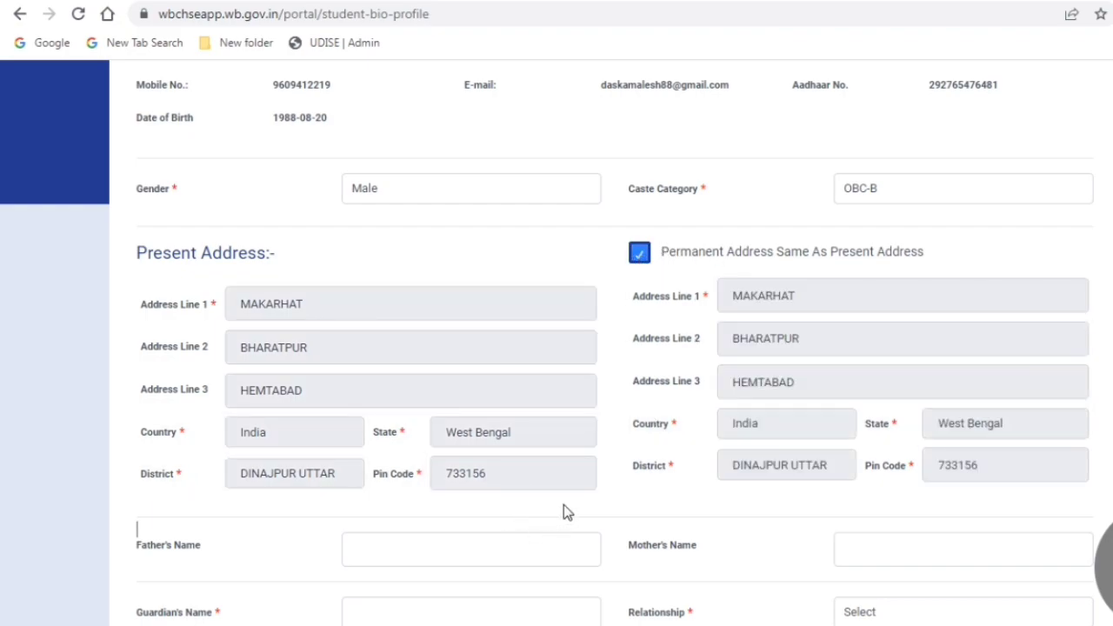
pyautogui.scroll(-2, 564, 511)
pyautogui.click(391, 365)
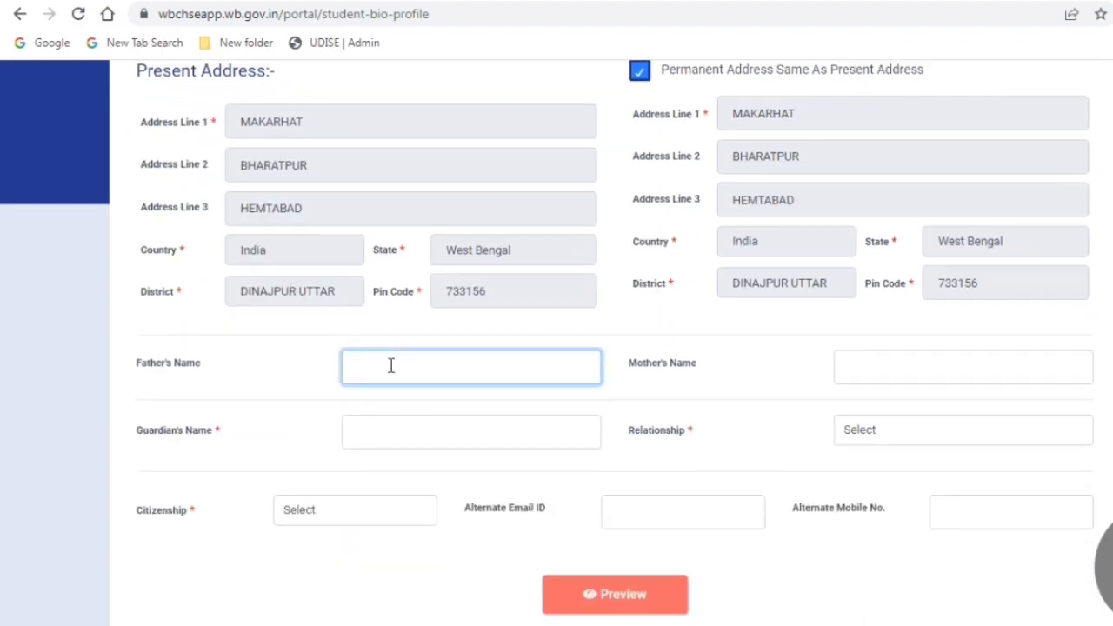
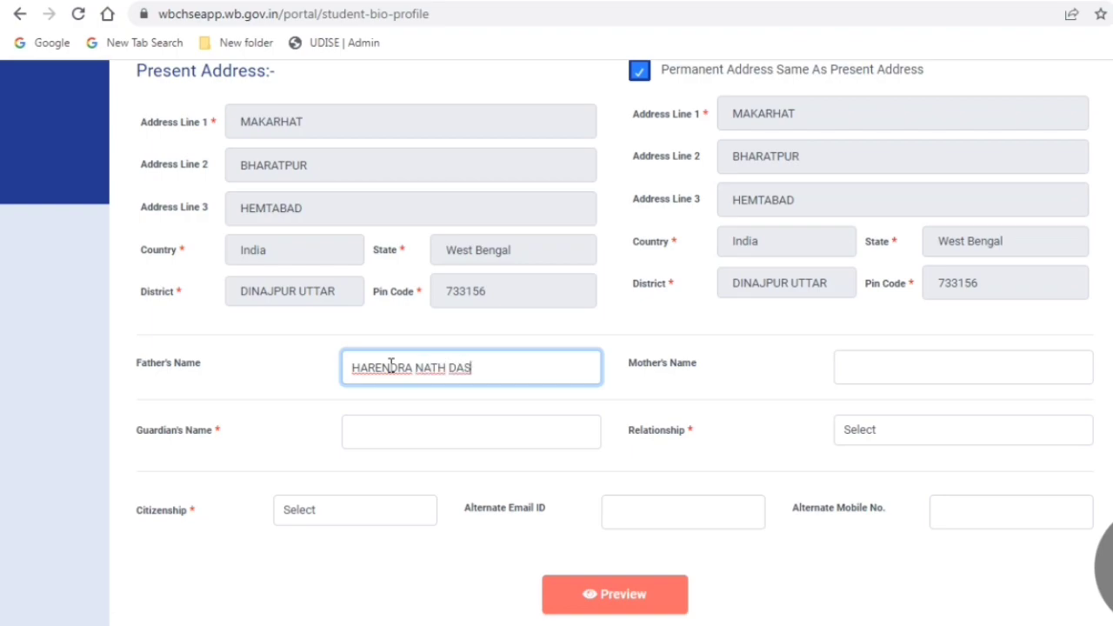
pyautogui.click(840, 365)
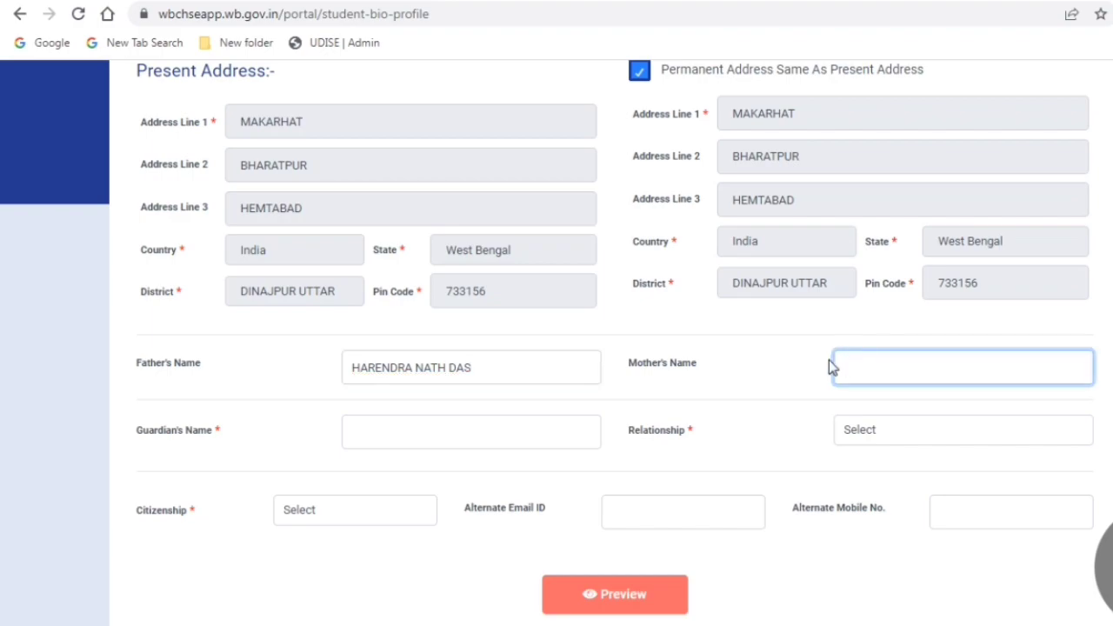
# Step: Enter the guardian's name, with relationship Son and citizenship Indian
pyautogui.click(409, 433)
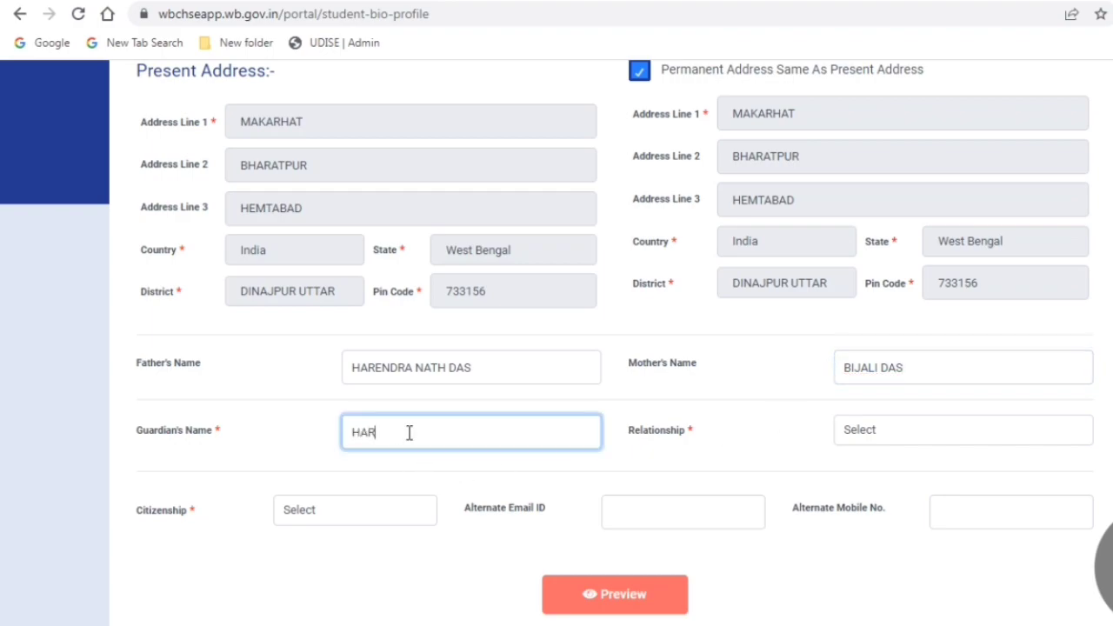
pyautogui.click(865, 430)
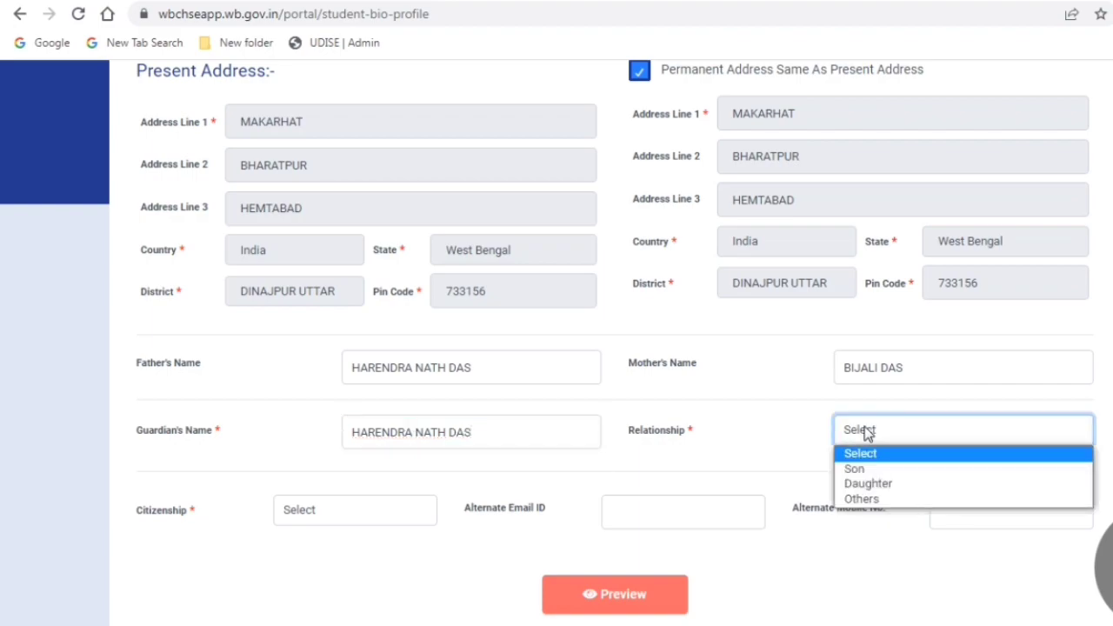
pyautogui.click(869, 469)
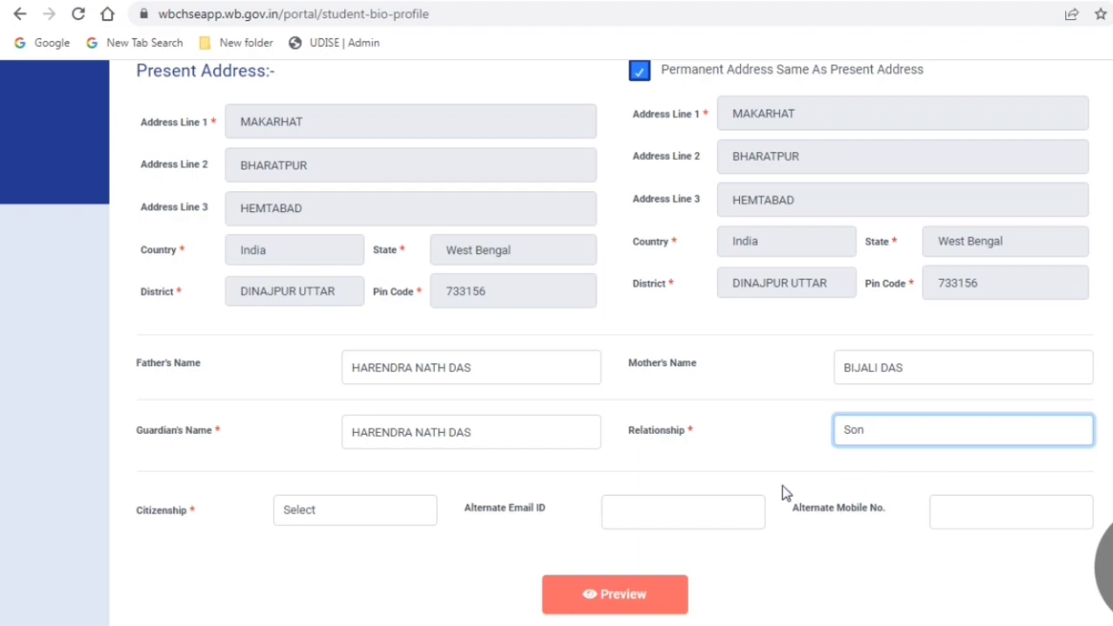
pyautogui.click(350, 520)
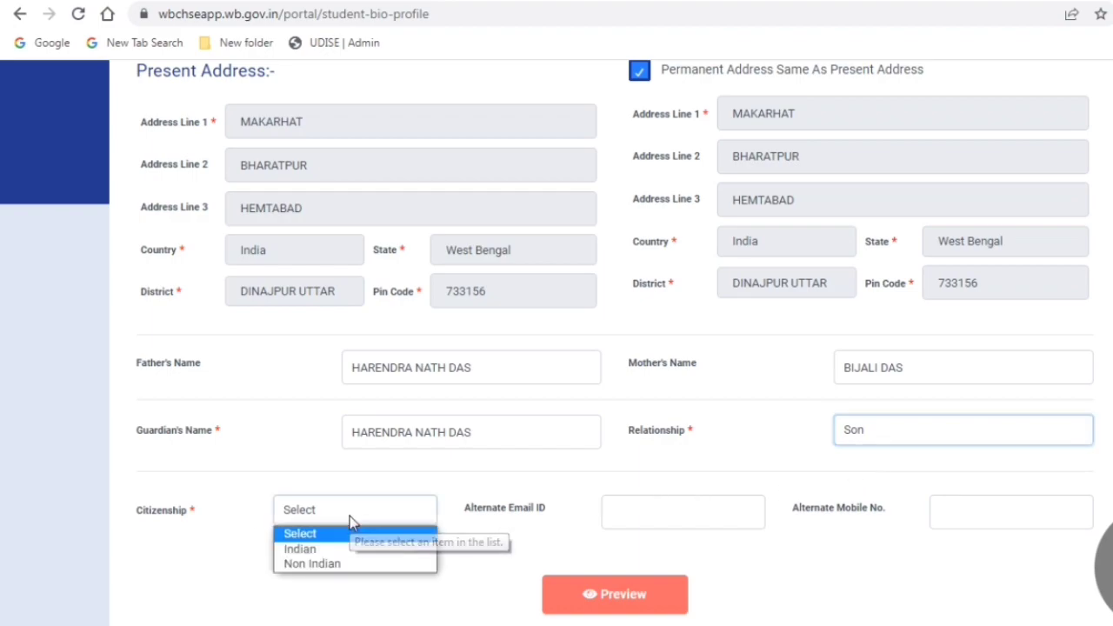
pyautogui.click(339, 550)
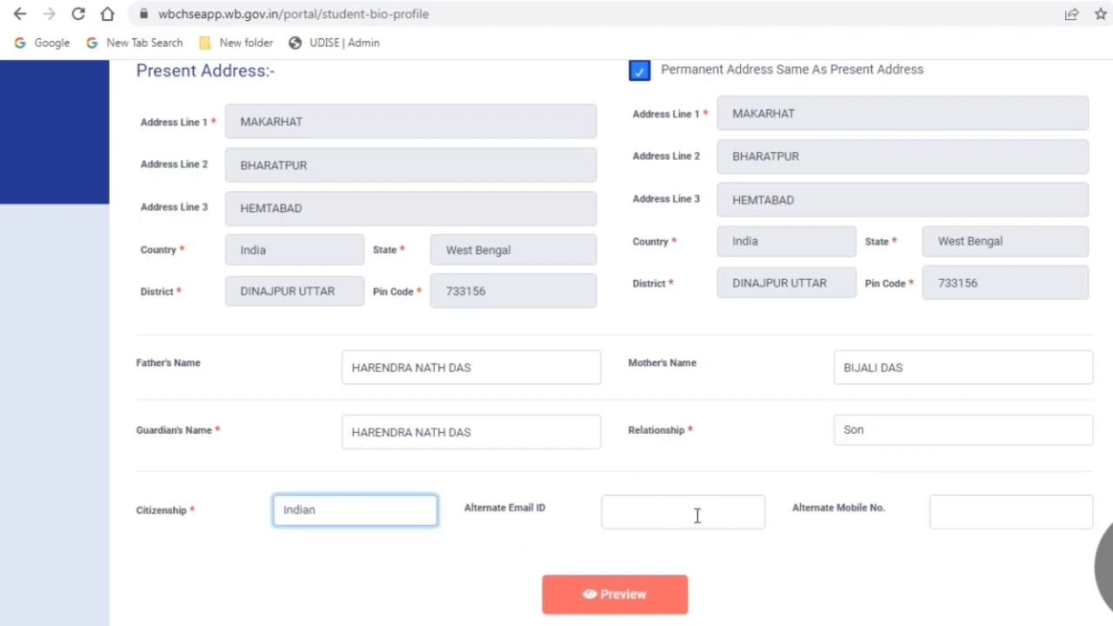
pyautogui.scroll(-1, 733, 547)
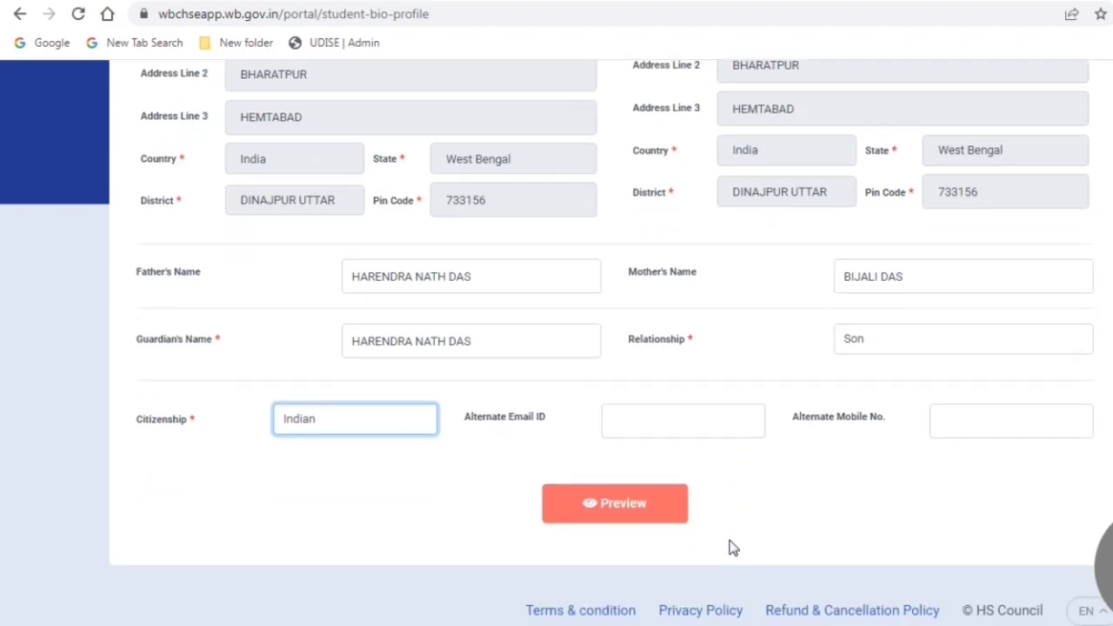
# Step: Preview the bio profile, accept the review statement, and final-submit the form
pyautogui.click(634, 493)
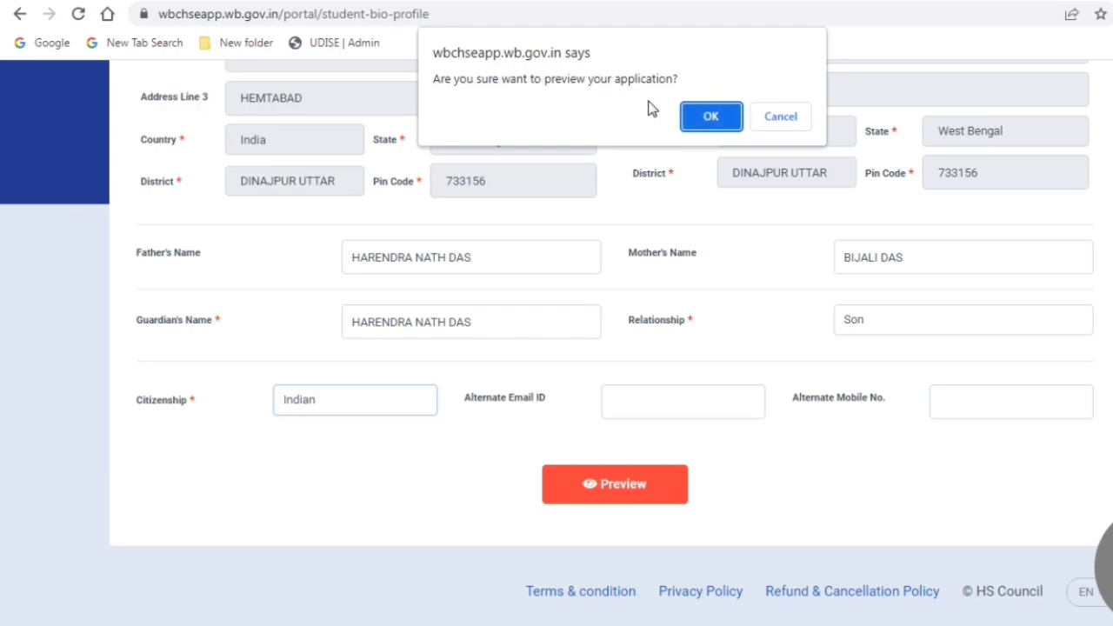
pyautogui.click(715, 119)
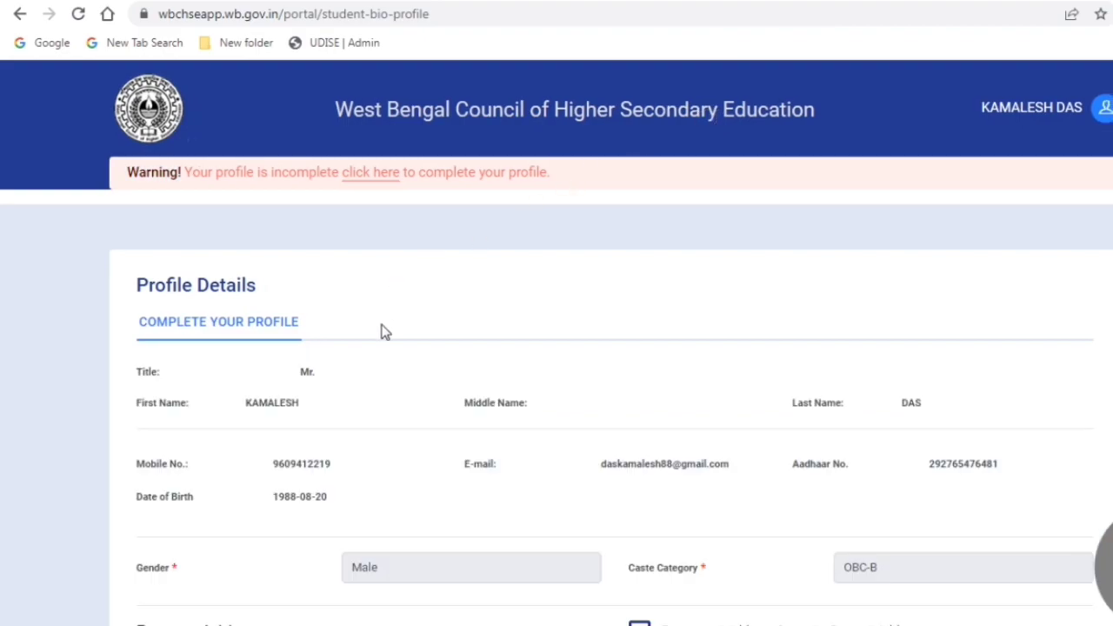
pyautogui.scroll(-3, 384, 339)
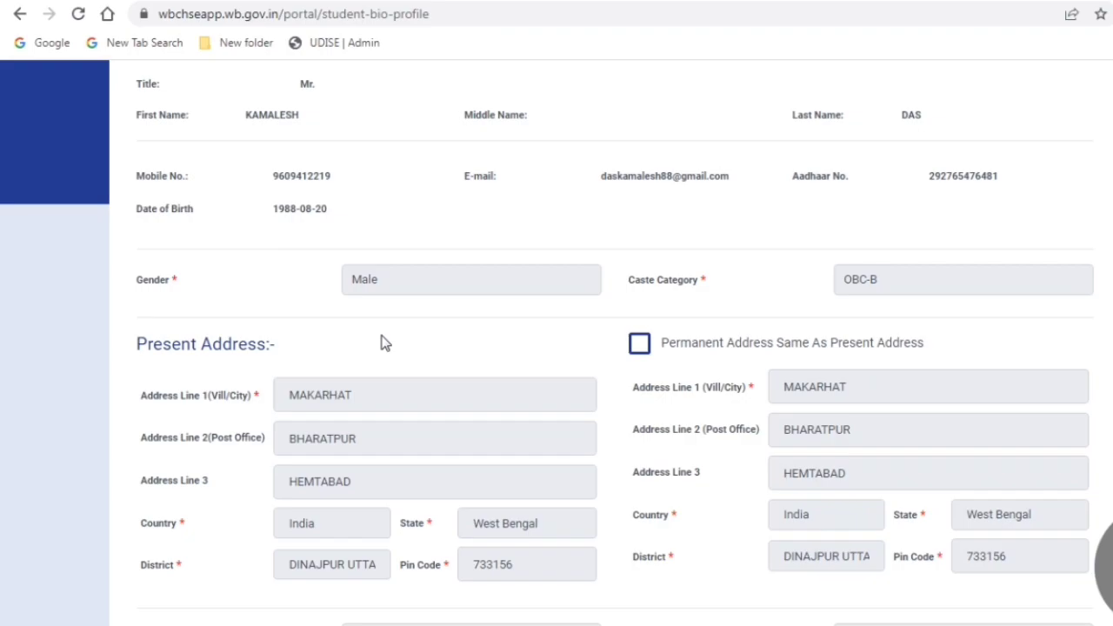
pyautogui.scroll(-5, 384, 343)
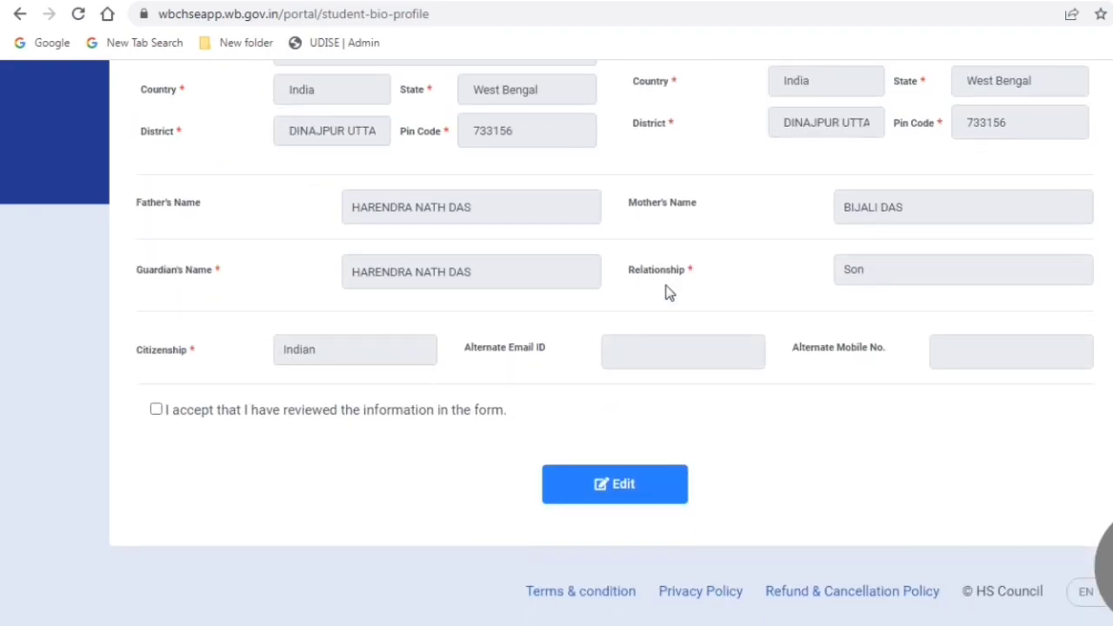
pyautogui.click(165, 413)
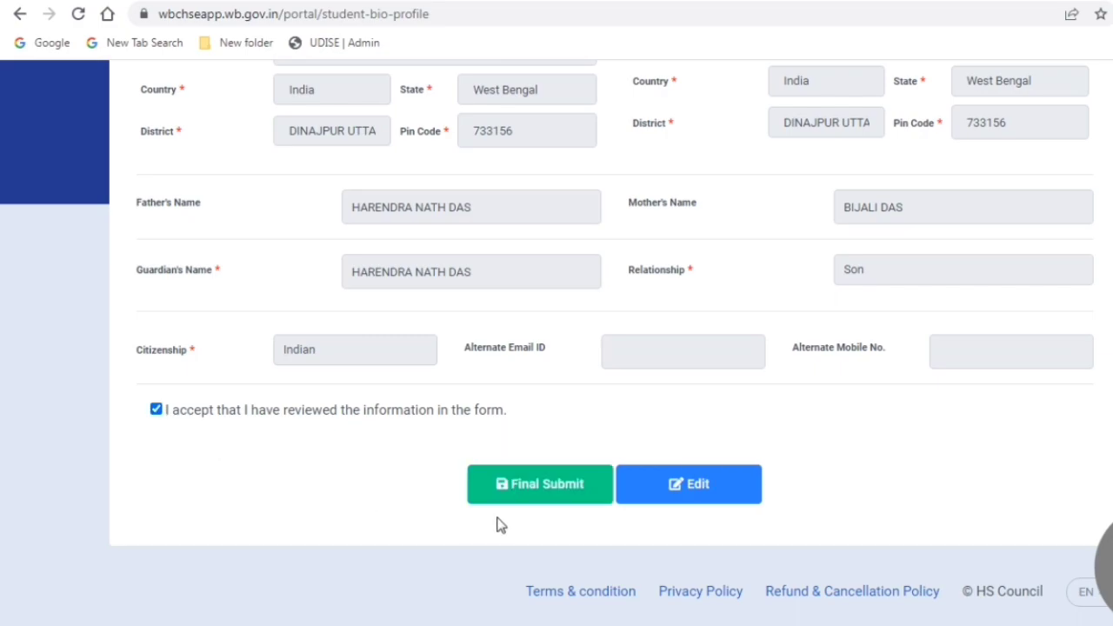
pyautogui.click(531, 487)
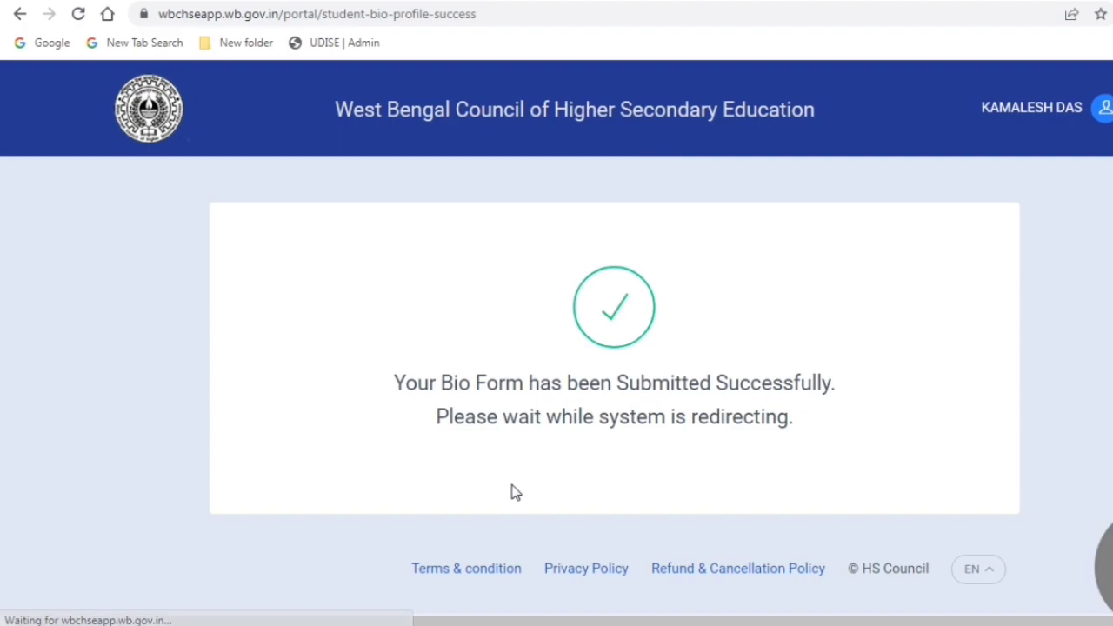